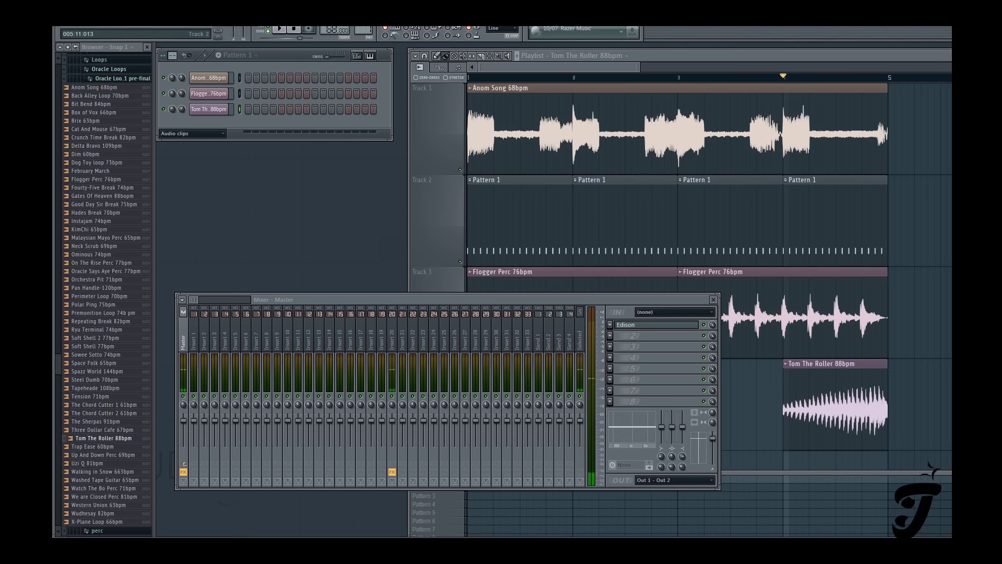
Audition Back Alley Loop, Bit Bend and Box of Vox, stop, then preview Malaysian Mayo Perc 65bpm
{"action": "left_click", "coordinate": [112, 96]}
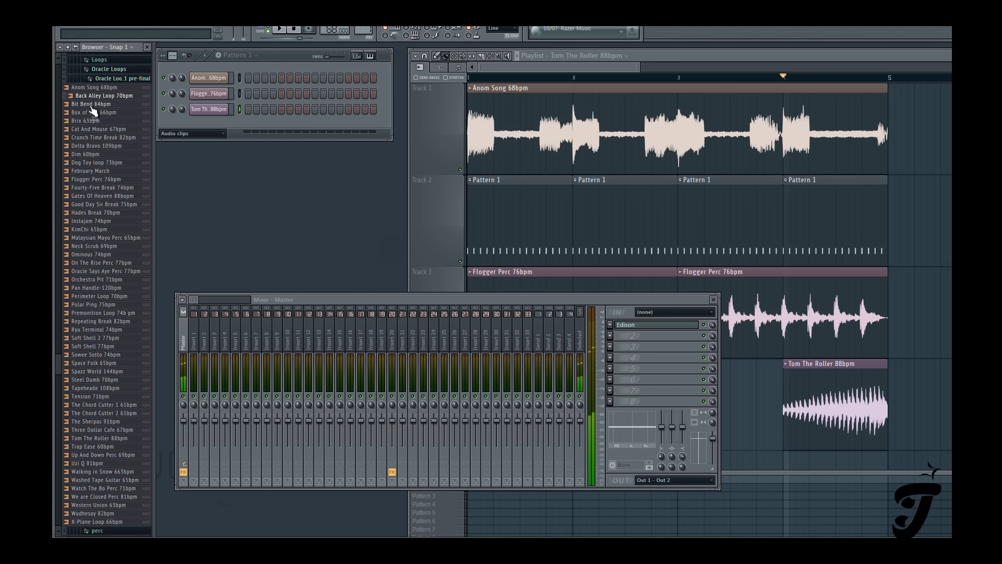
{"action": "left_click", "coordinate": [91, 105]}
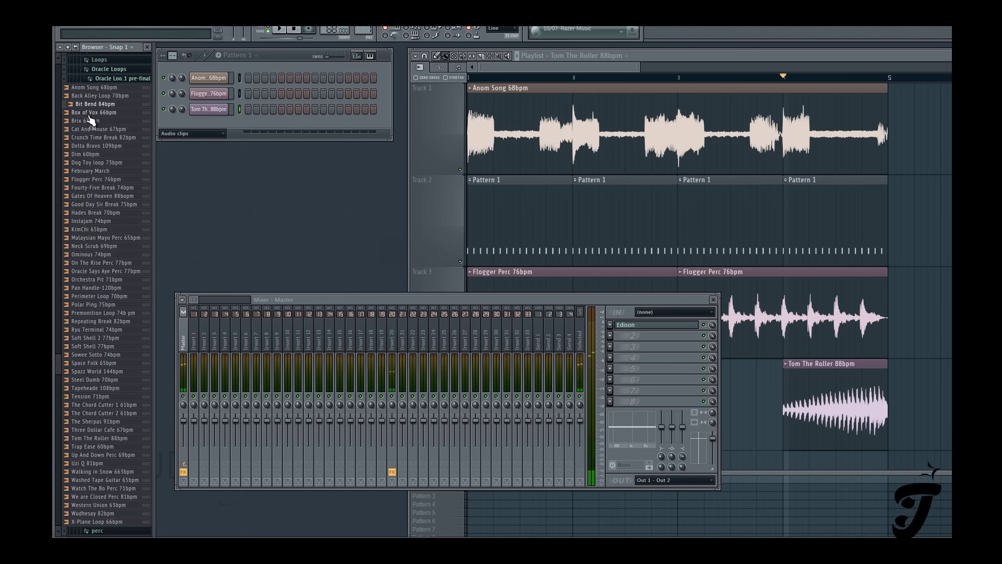
{"action": "left_click", "coordinate": [89, 114]}
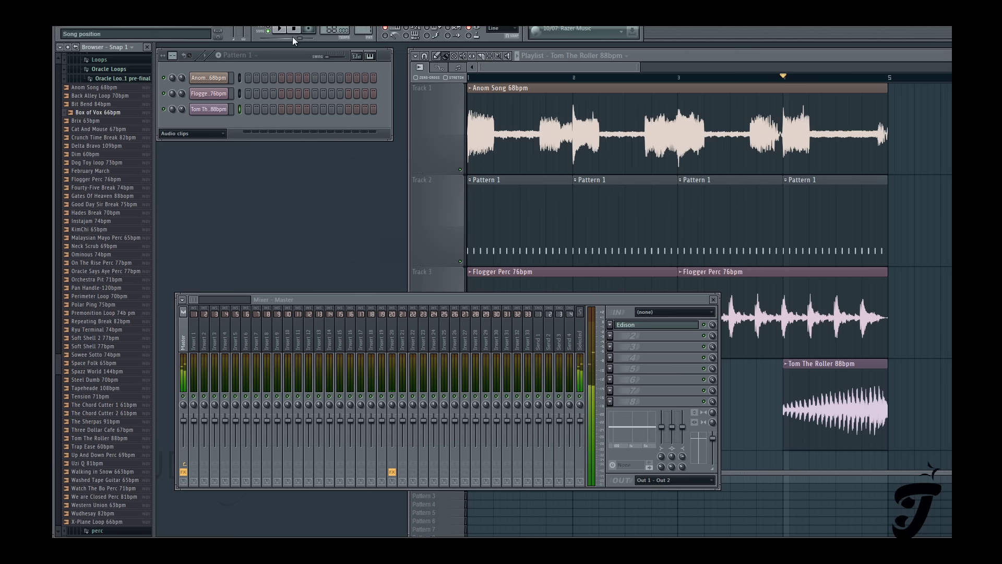
{"action": "key", "text": "space"}
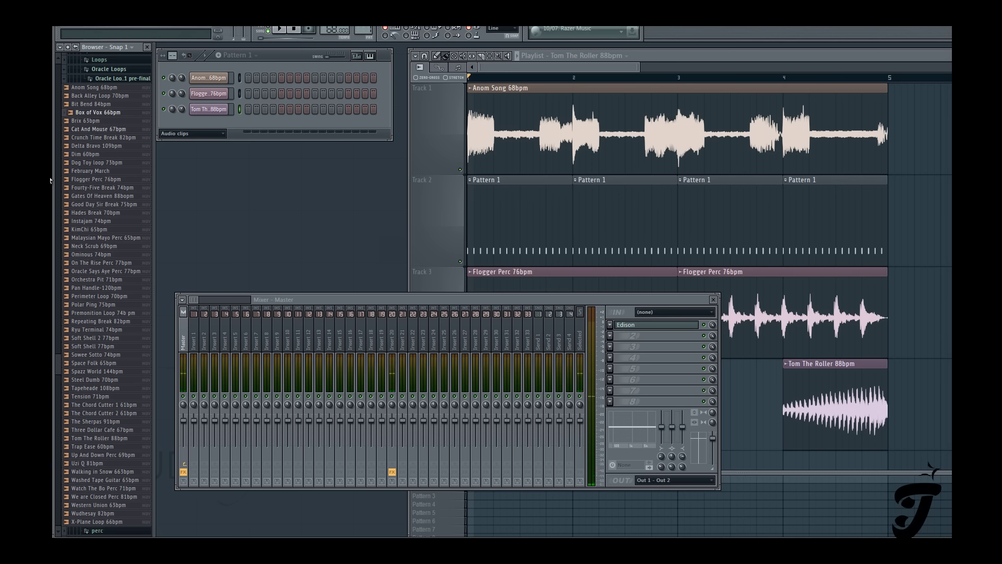
{"action": "left_click", "coordinate": [99, 238]}
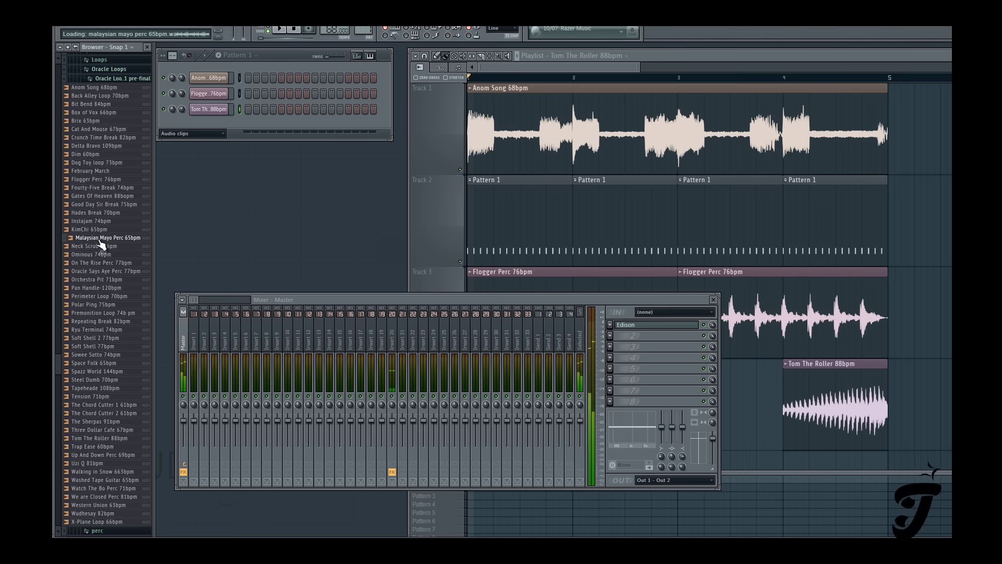
Place the Malaysian Mayo Perc clip at the start of Track 5, stretched to two bars
{"action": "left_click", "coordinate": [592, 66]}
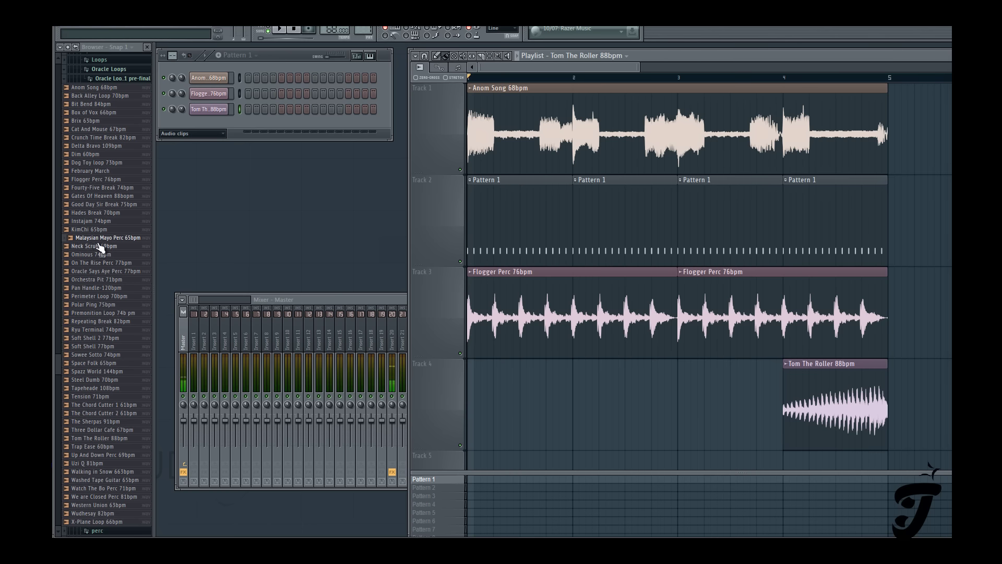
{"action": "left_click_drag", "start_coordinate": [98, 246], "coordinate": [522, 462]}
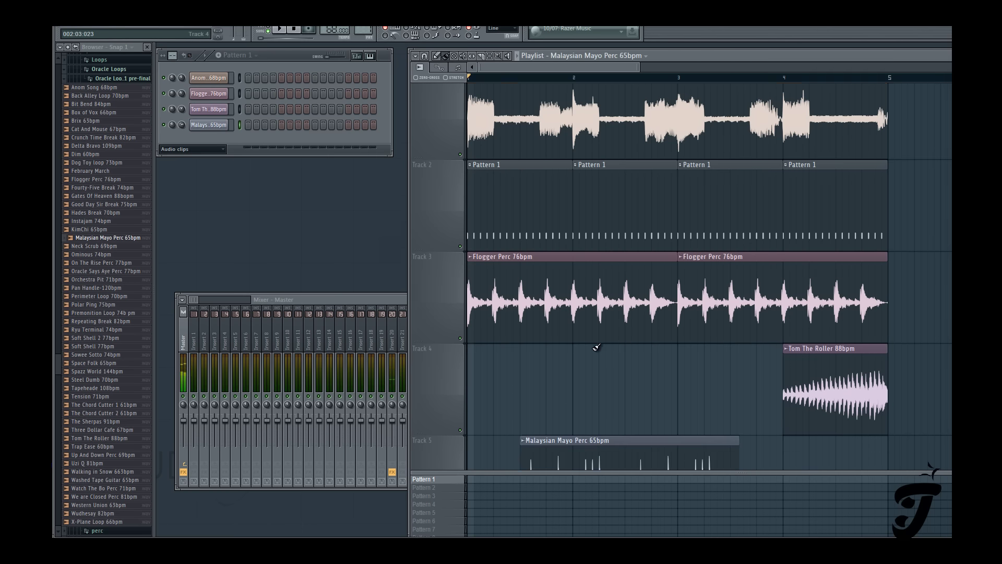
{"action": "left_click_drag", "start_coordinate": [622, 390], "coordinate": [568, 390]}
{"action": "double_click", "coordinate": [570, 396]}
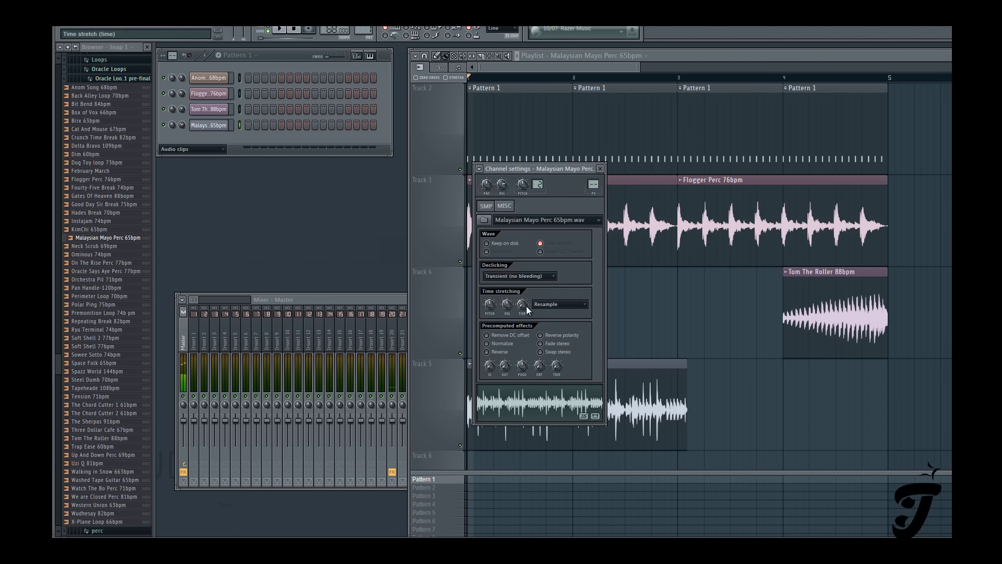
{"action": "left_click_drag", "start_coordinate": [514, 280], "coordinate": [516, 271]}
{"action": "left_click", "coordinate": [600, 169]}
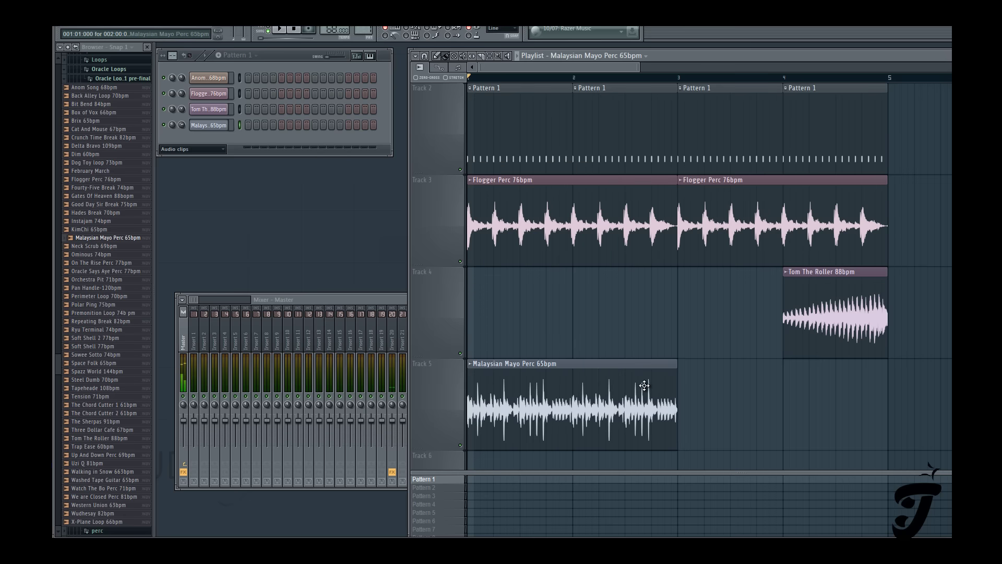
Add a second Mayo clip right after the first, play, and delete the stray Track 4 clip
{"action": "left_click", "coordinate": [721, 397]}
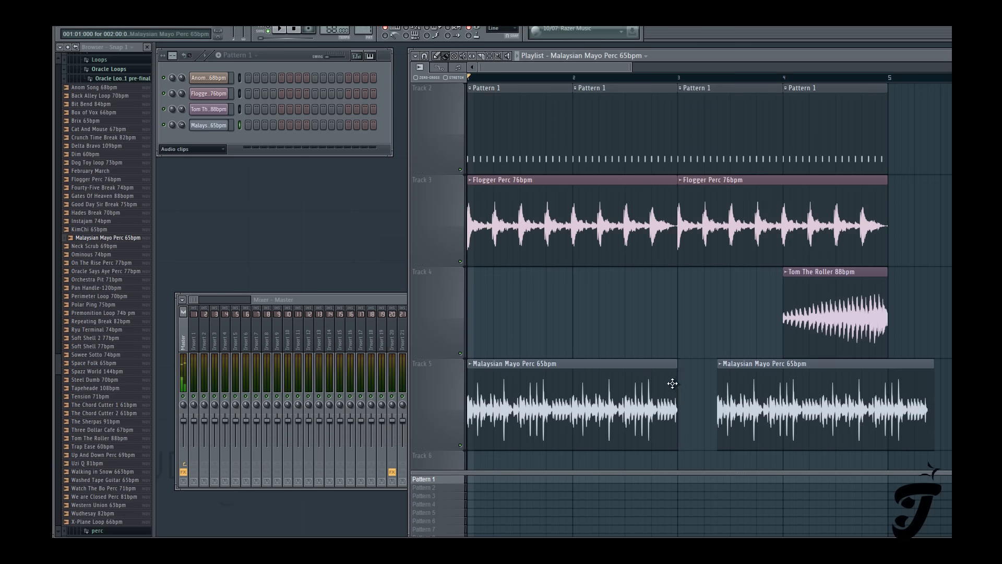
{"action": "left_click_drag", "start_coordinate": [741, 404], "coordinate": [700, 404]}
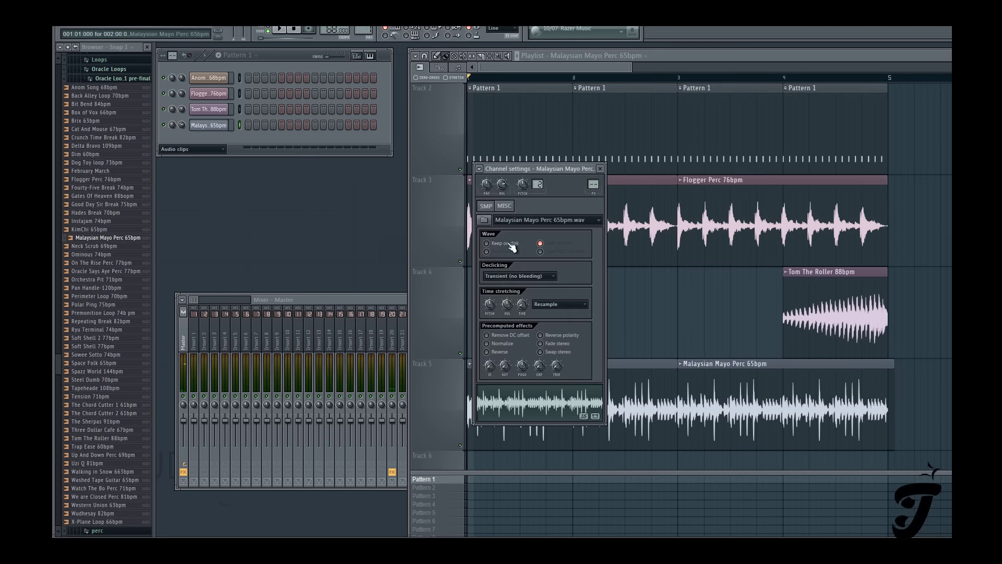
{"action": "double_click", "coordinate": [701, 405]}
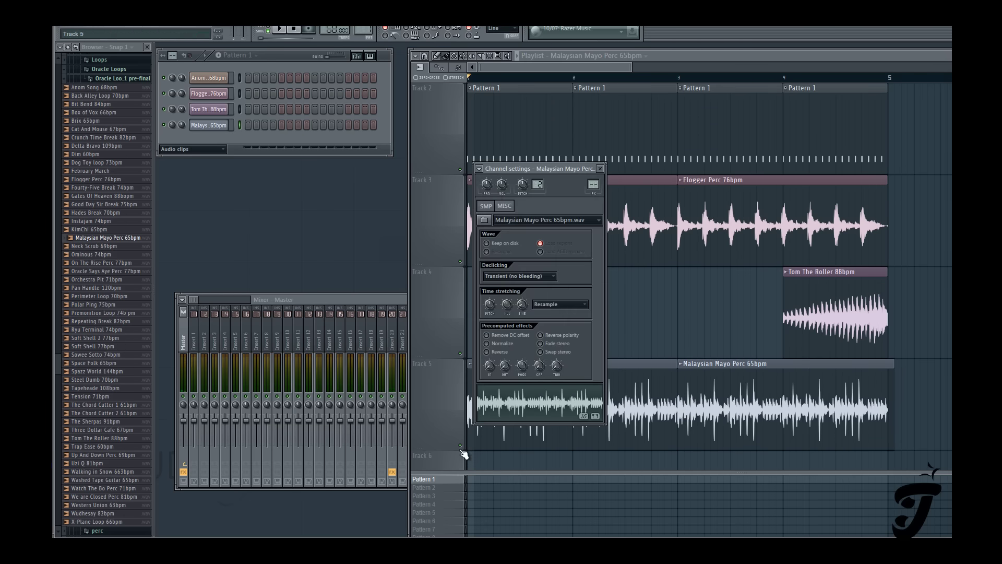
{"action": "left_click", "coordinate": [476, 240]}
{"action": "key", "text": "space"}
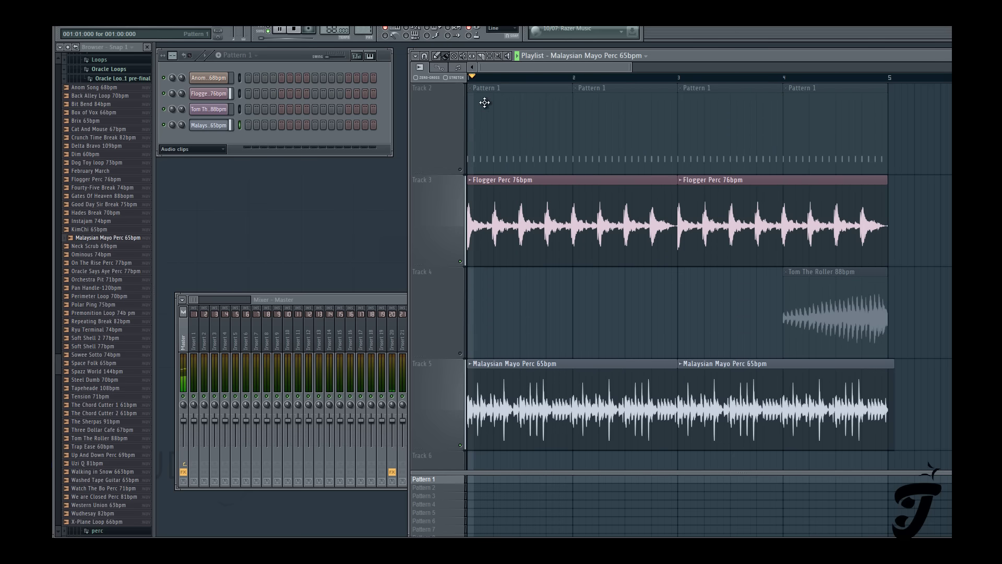
{"action": "left_click", "coordinate": [498, 313]}
{"action": "right_click", "coordinate": [557, 317]}
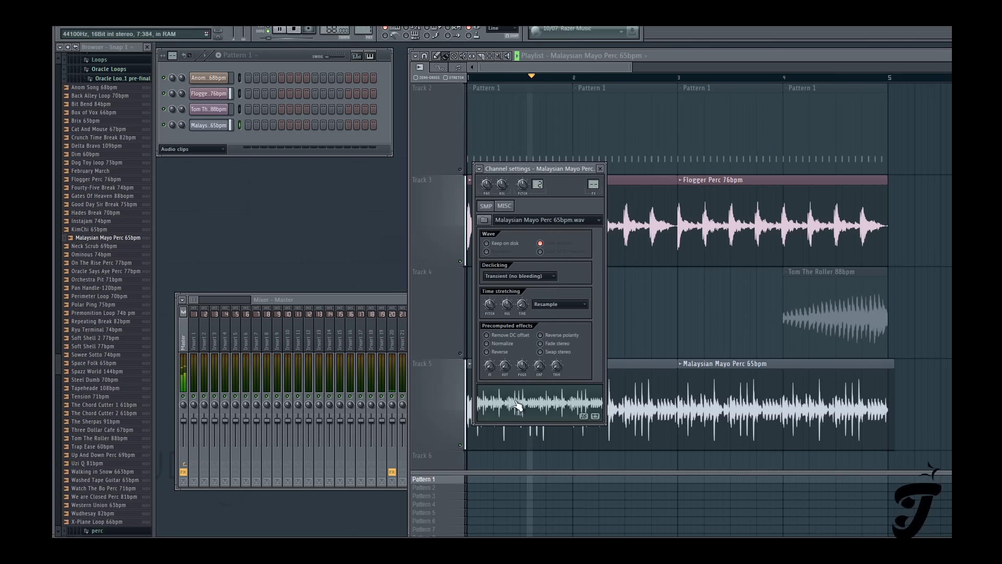
Tick Reverse for Malaysian Mayo Perc and set its fade-in to about 26%
{"action": "left_click", "coordinate": [497, 355]}
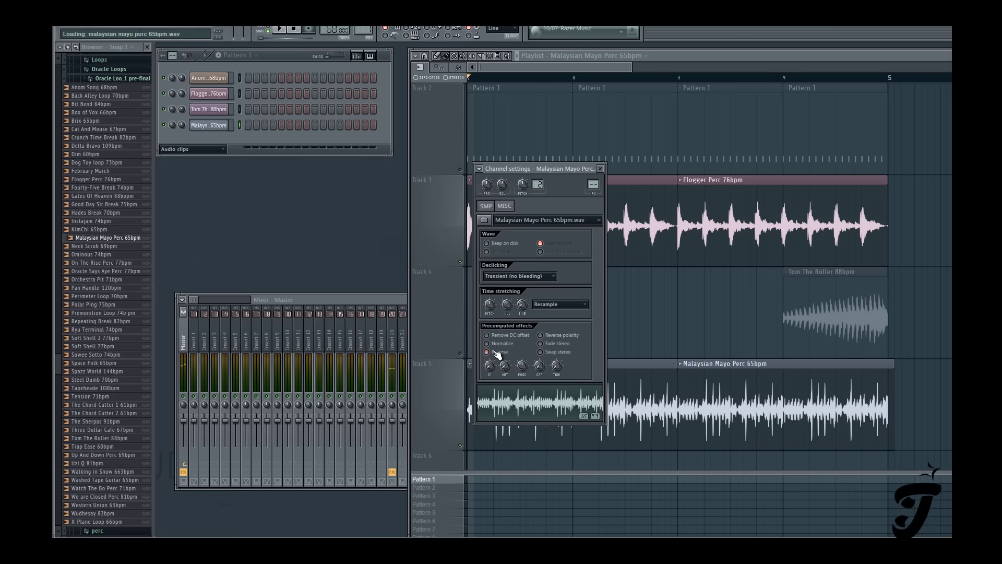
{"action": "left_click", "coordinate": [619, 69]}
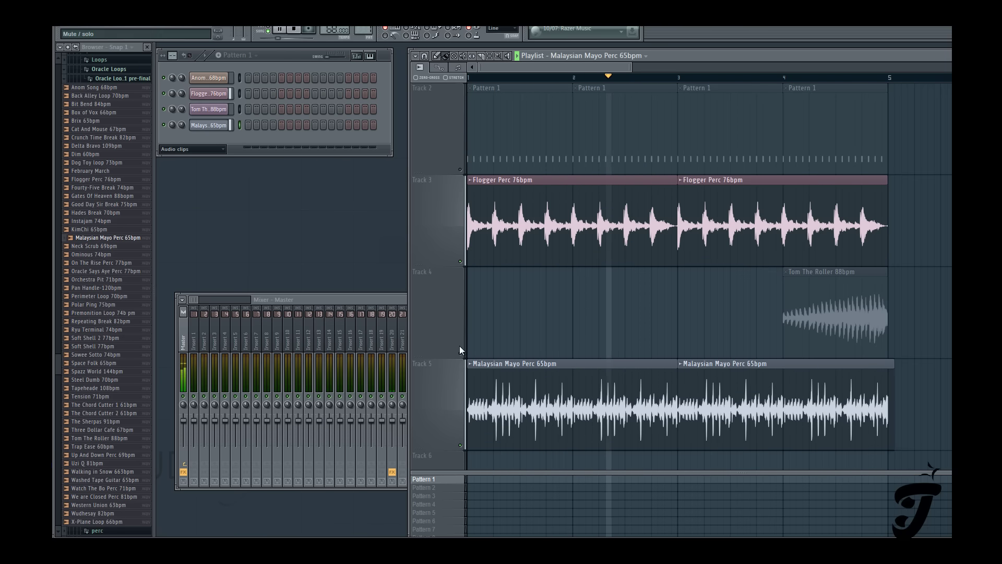
{"action": "left_click", "coordinate": [470, 364]}
{"action": "left_click_drag", "start_coordinate": [491, 367], "coordinate": [490, 332]}
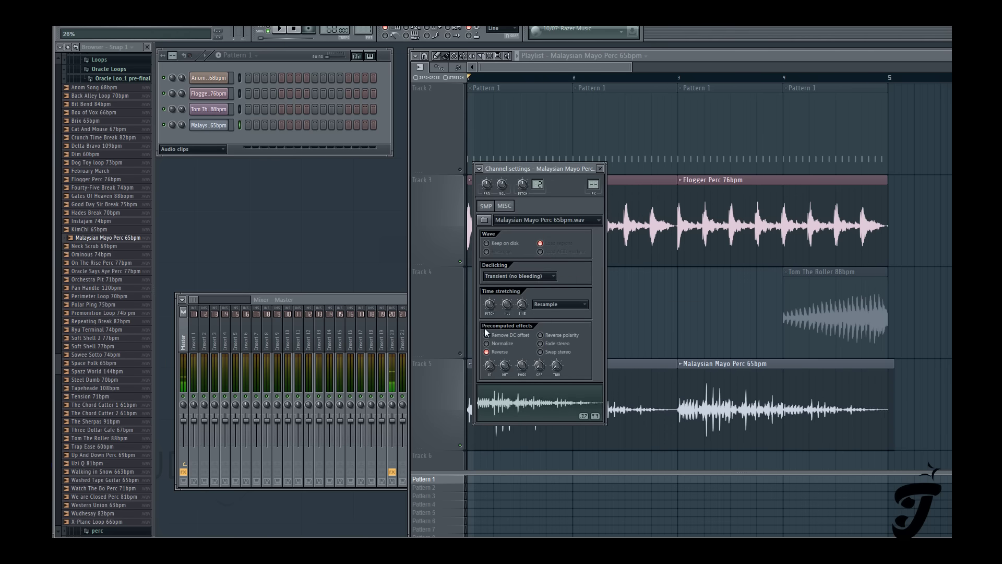
{"action": "left_click", "coordinate": [600, 169]}
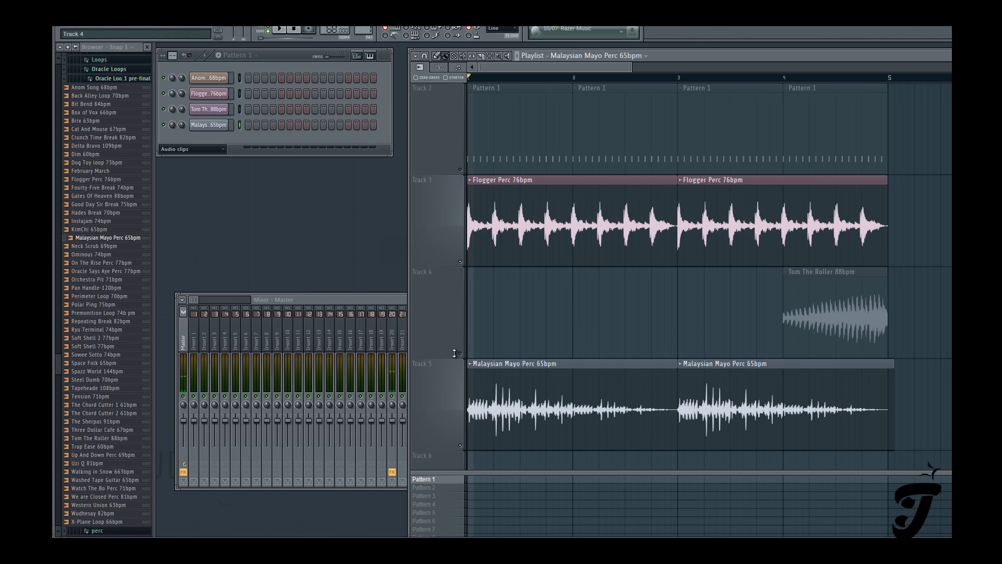
{"action": "scroll", "coordinate": [454, 314], "scroll_direction": "up", "scroll_amount": 2}
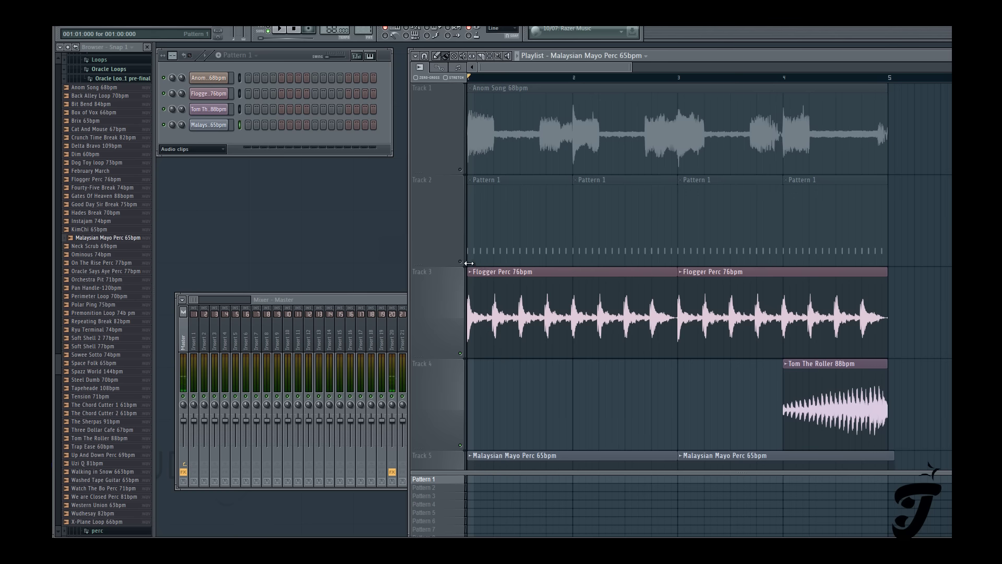
Unmute Anom Song and Pattern 1, show All channels, unmute Kick and HiHat, and play
{"action": "left_click", "coordinate": [460, 261]}
{"action": "left_click", "coordinate": [460, 169]}
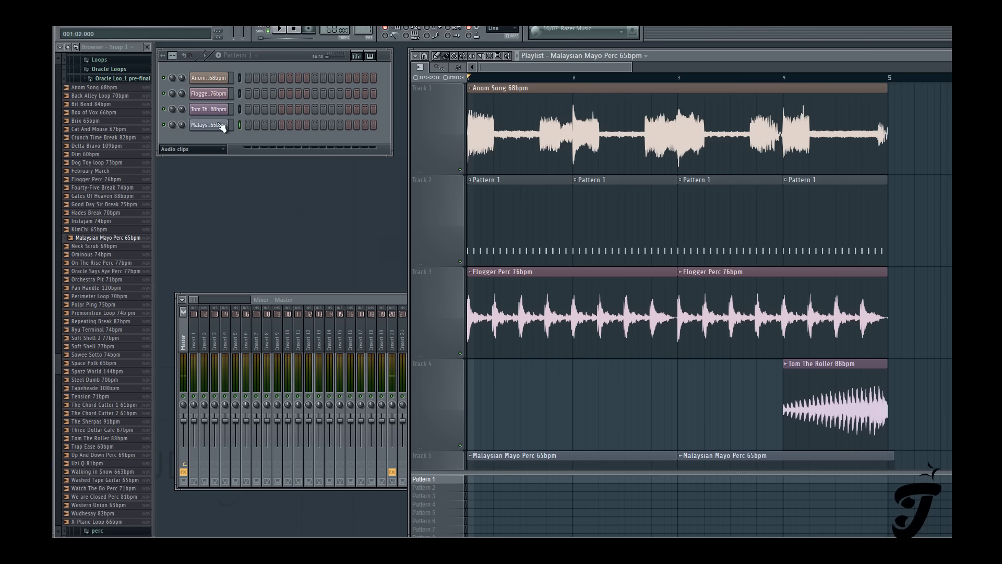
{"action": "left_click", "coordinate": [192, 150]}
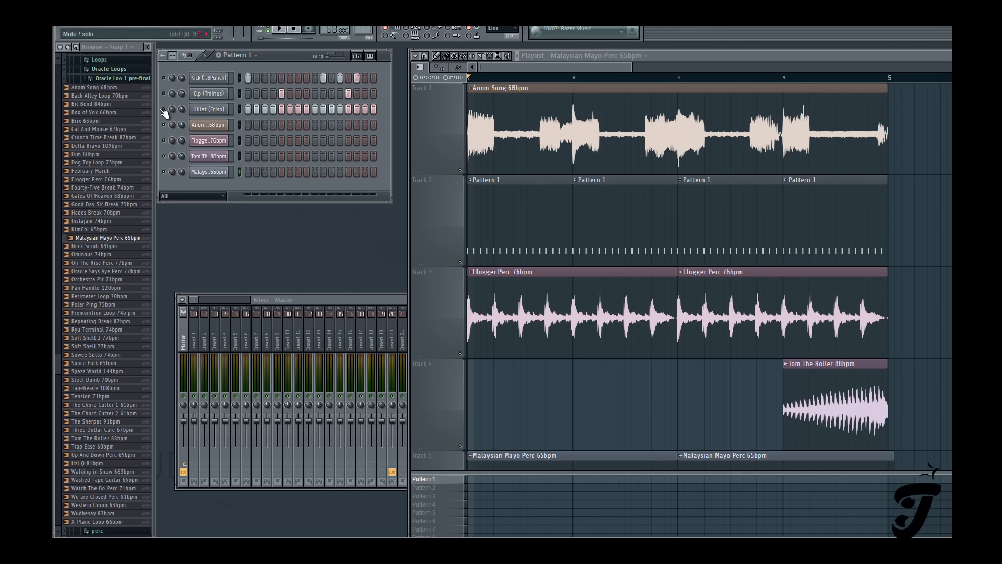
{"action": "left_click", "coordinate": [164, 110]}
{"action": "left_click", "coordinate": [165, 95]}
{"action": "key", "text": "space"}
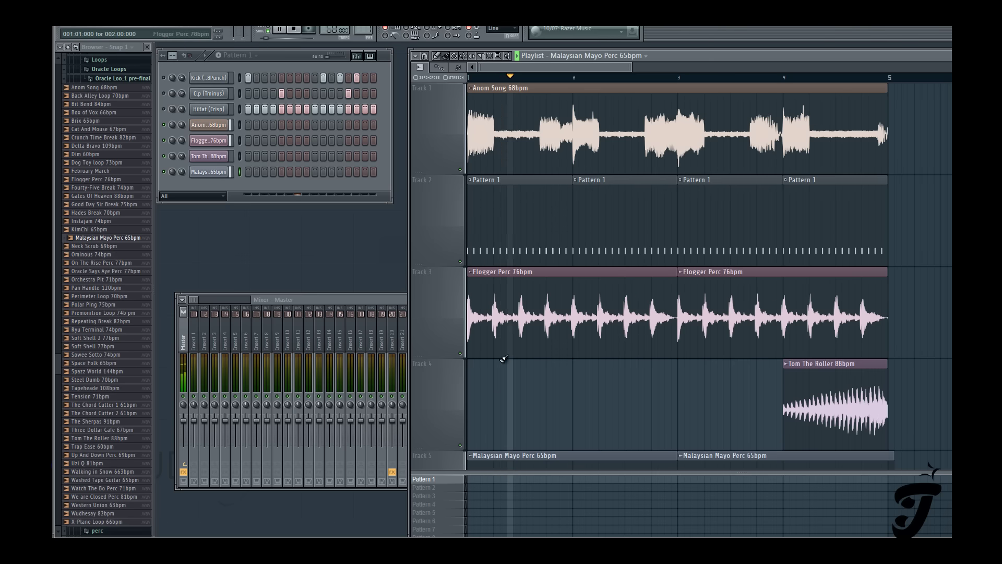
{"action": "scroll", "coordinate": [503, 359], "scroll_direction": "down", "scroll_amount": 1}
Check the Malaysian Mayo Perc and Flogger Perc settings during playback, then stop
{"action": "left_click", "coordinate": [504, 363]}
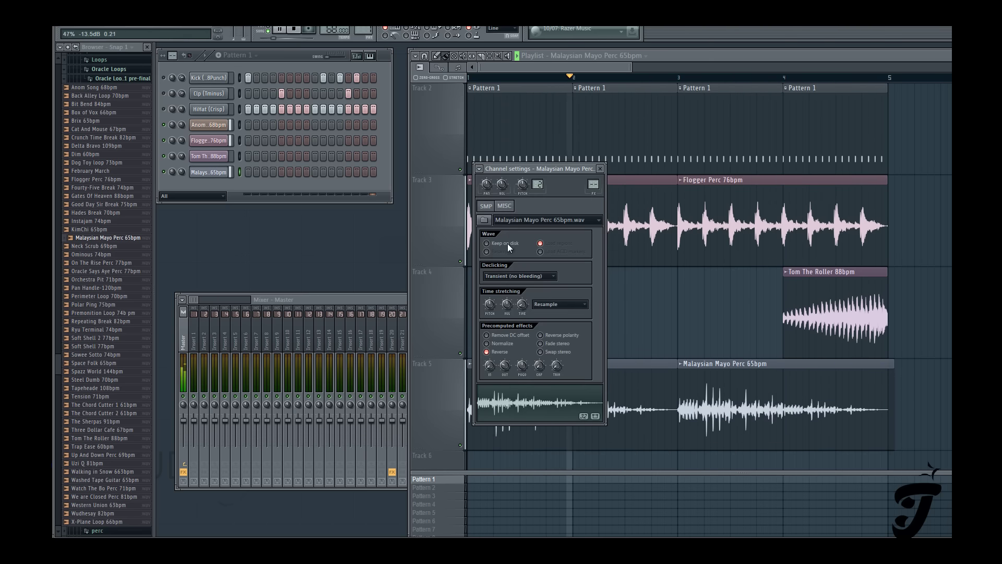
{"action": "left_click", "coordinate": [518, 69]}
{"action": "scroll", "coordinate": [520, 196], "scroll_direction": "up", "scroll_amount": 1}
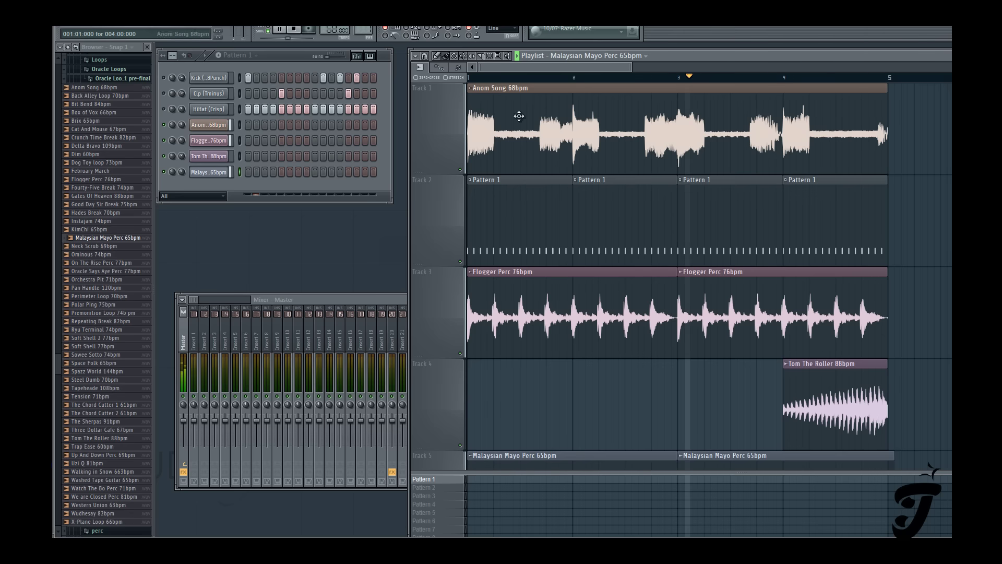
{"action": "left_click", "coordinate": [167, 102]}
{"action": "left_click", "coordinate": [527, 71]}
{"action": "key", "text": "space"}
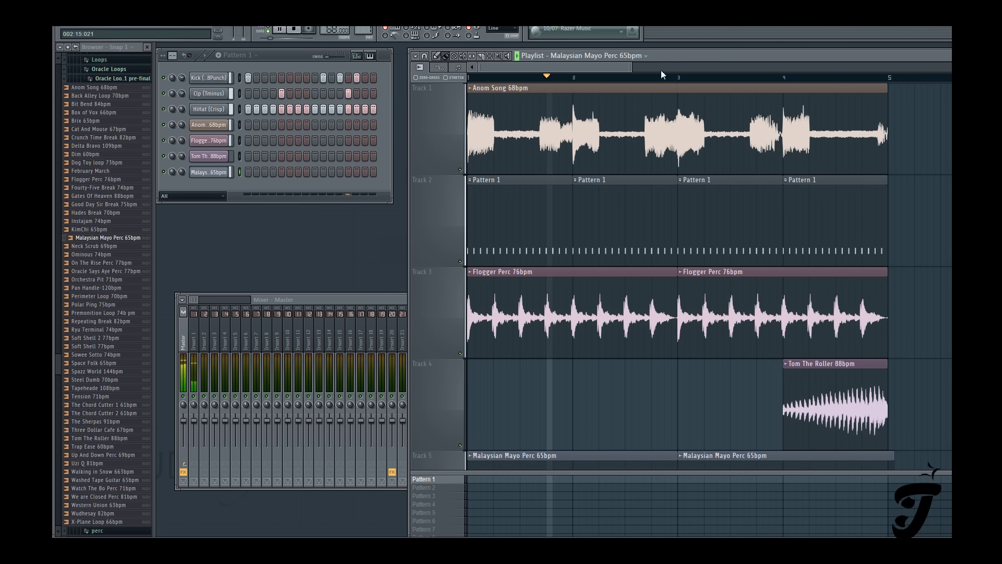
{"action": "double_click", "coordinate": [560, 288]}
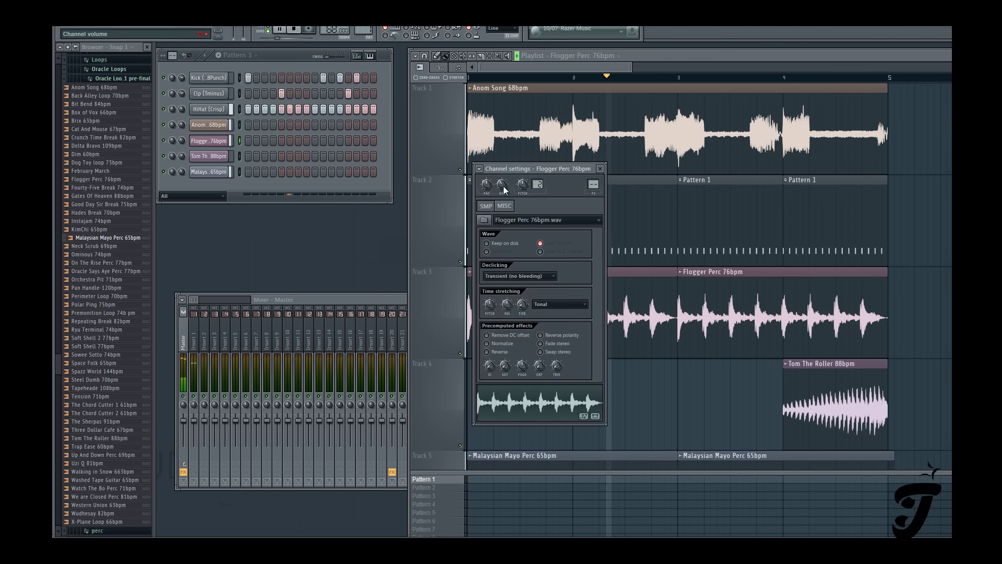
{"action": "left_click", "coordinate": [600, 168]}
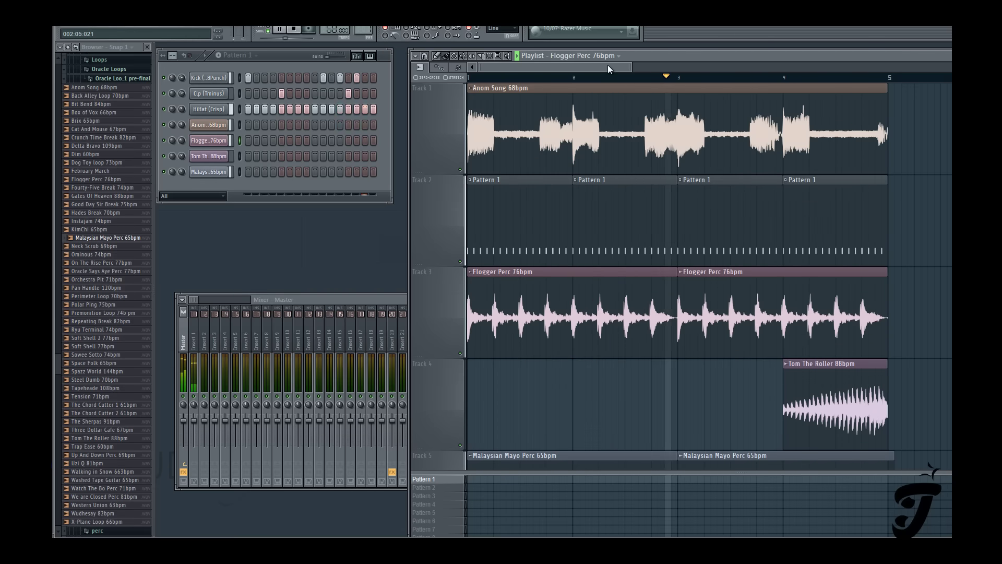
{"action": "scroll", "coordinate": [732, 380], "scroll_direction": "down", "scroll_amount": 1}
{"action": "scroll", "coordinate": [732, 380], "scroll_direction": "down", "scroll_amount": 2}
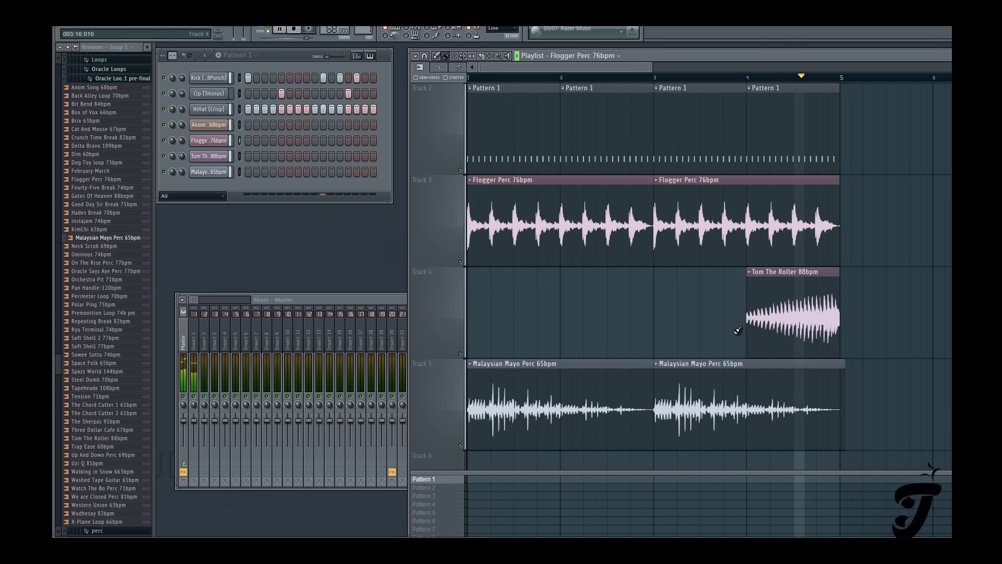
{"action": "left_click", "coordinate": [297, 32]}
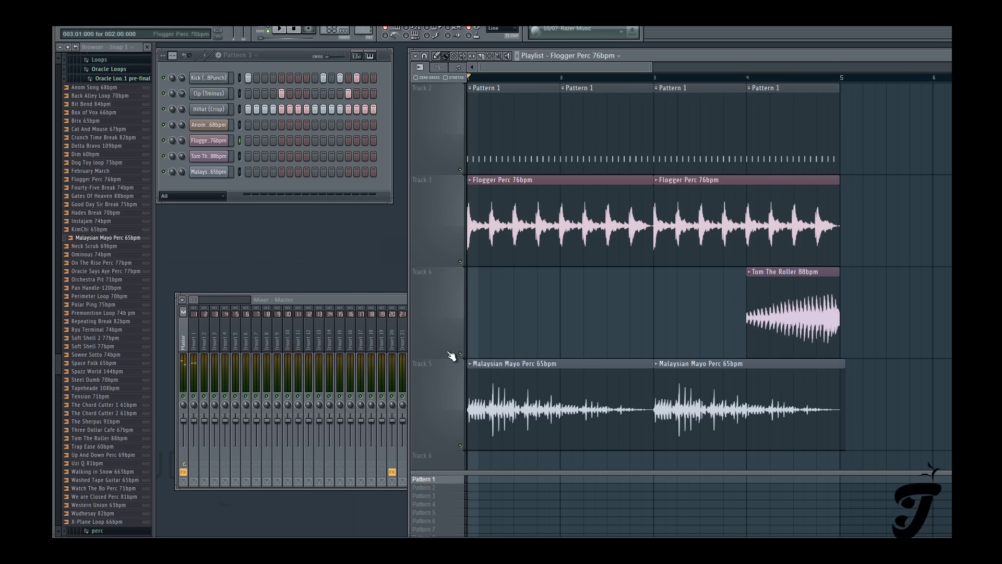
Mute the Malaysian Mayo Perc, Flogger Perc and Pattern 1 tracks
{"action": "left_click", "coordinate": [464, 446]}
{"action": "scroll", "coordinate": [465, 447], "scroll_direction": "up", "scroll_amount": 2}
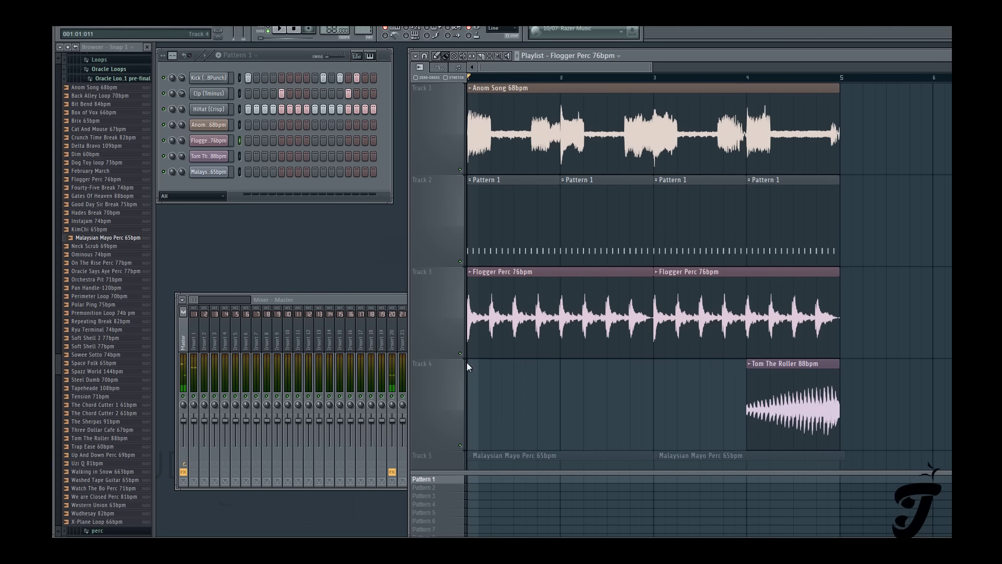
{"action": "left_click", "coordinate": [464, 358]}
{"action": "left_click", "coordinate": [462, 264]}
Cut a short slice from the start of Anom Song 68bpm and place a copy on Track 6
{"action": "left_click", "coordinate": [471, 88]}
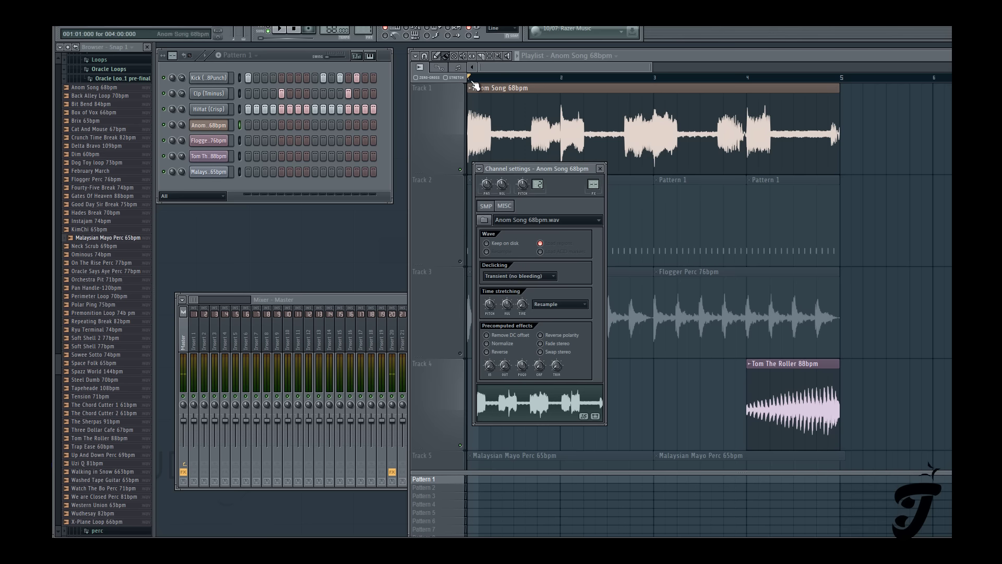
{"action": "left_click", "coordinate": [496, 120]}
{"action": "left_click_drag", "start_coordinate": [495, 120], "coordinate": [503, 176]}
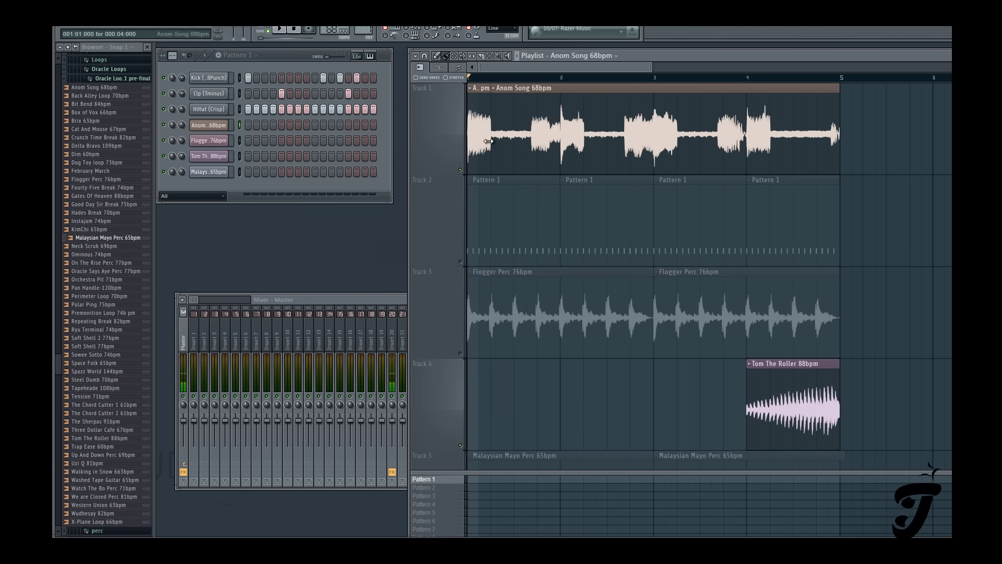
{"action": "scroll", "coordinate": [462, 303], "scroll_direction": "down", "scroll_amount": 3}
{"action": "left_click", "coordinate": [474, 306]}
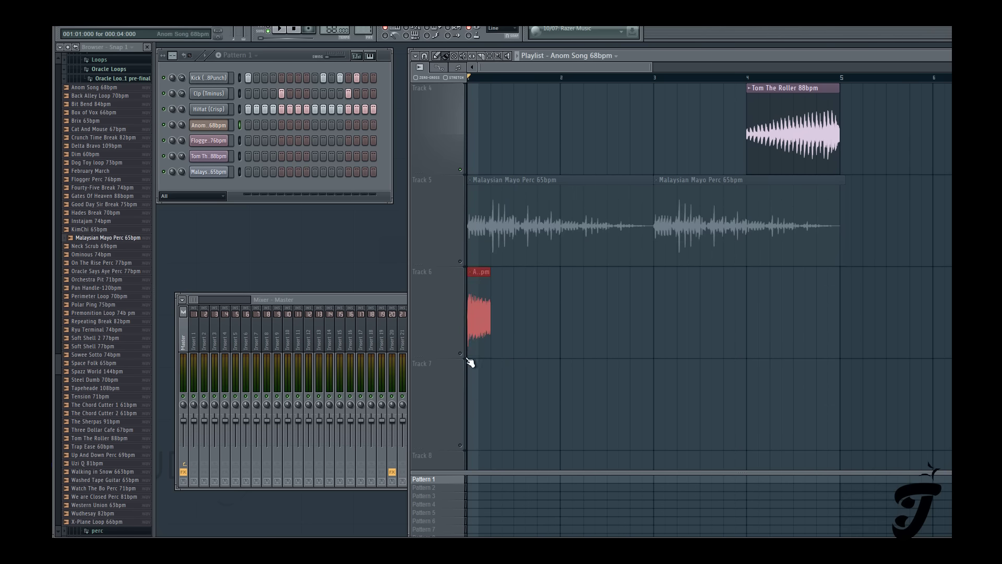
{"action": "scroll", "coordinate": [464, 360], "scroll_direction": "up", "scroll_amount": 3}
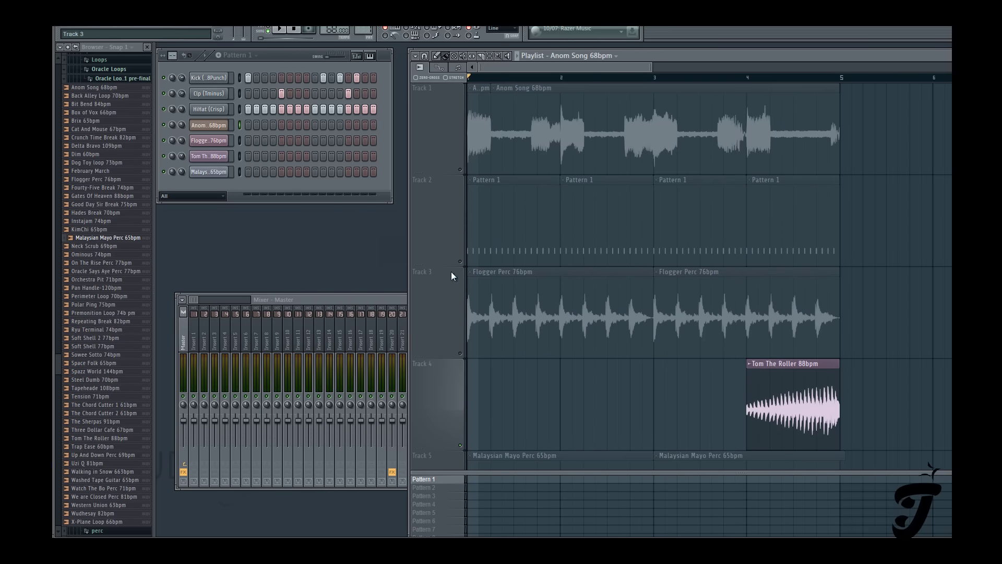
{"action": "scroll", "coordinate": [463, 268], "scroll_direction": "down", "scroll_amount": 4}
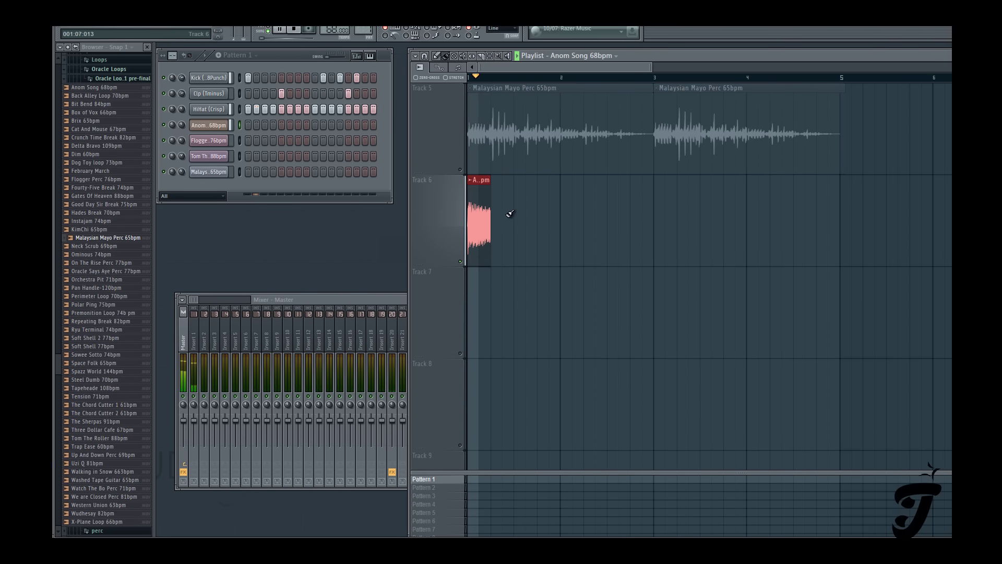